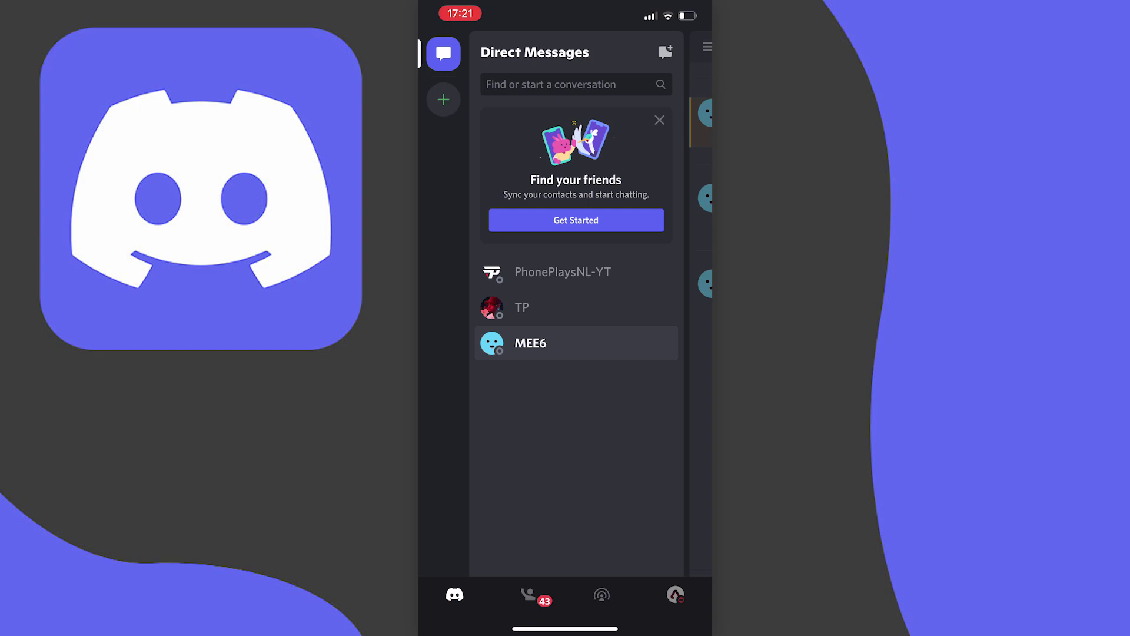
Browse the Discord profile and settings page, then swipe Discord away to the home screen.
{"action": "left_click", "coordinate": [675, 595]}
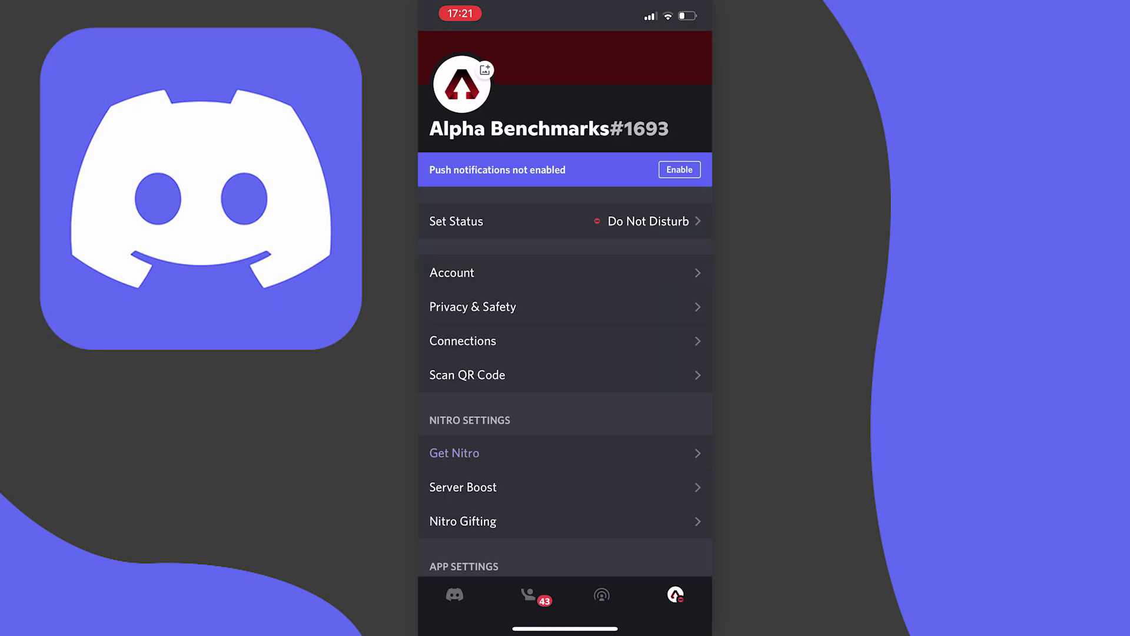
{"action": "scroll", "coordinate": [565, 306], "scroll_direction": "down", "scroll_amount": 7}
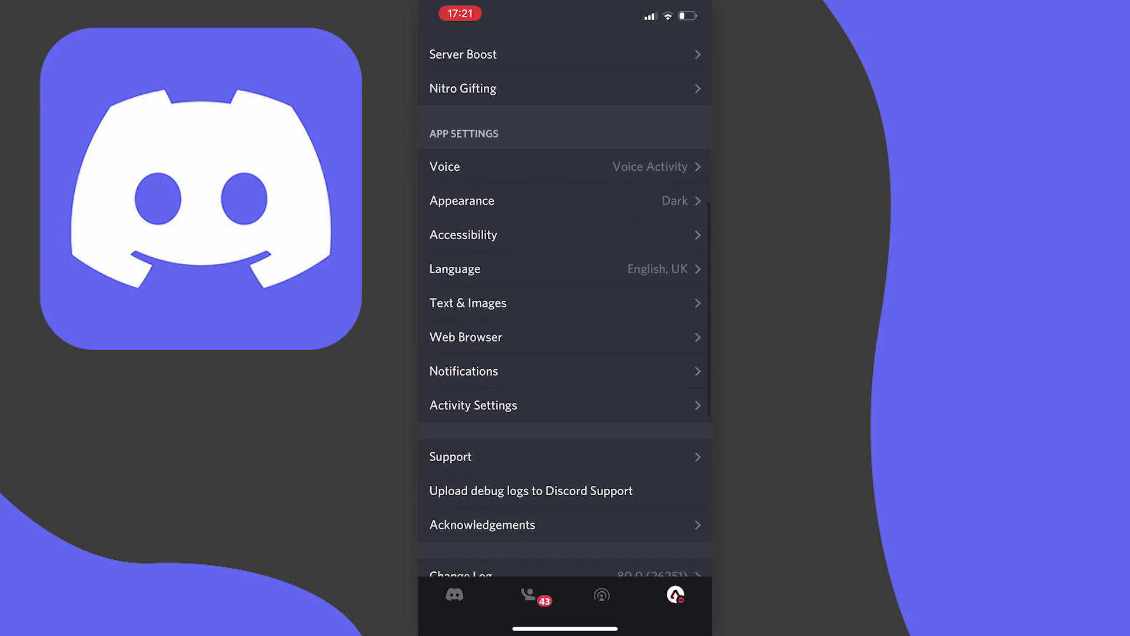
{"action": "scroll", "coordinate": [565, 306], "scroll_direction": "up", "scroll_amount": 5}
{"action": "scroll", "coordinate": [565, 306], "scroll_direction": "up", "scroll_amount": 3}
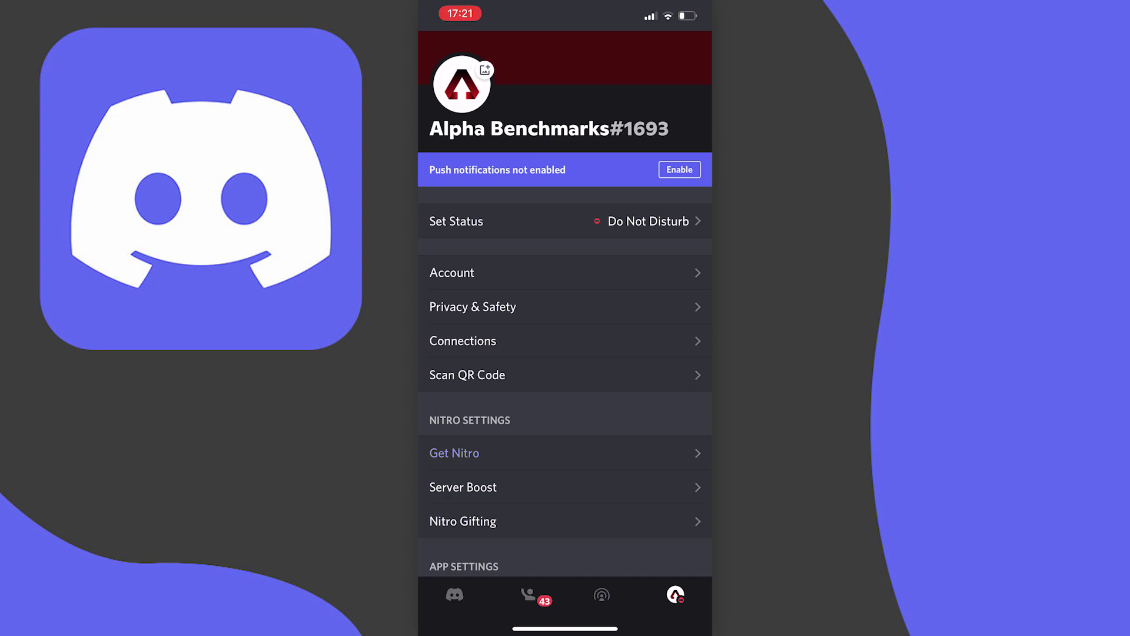
{"action": "left_click_drag", "start_coordinate": [565, 627], "coordinate": [565, 412]}
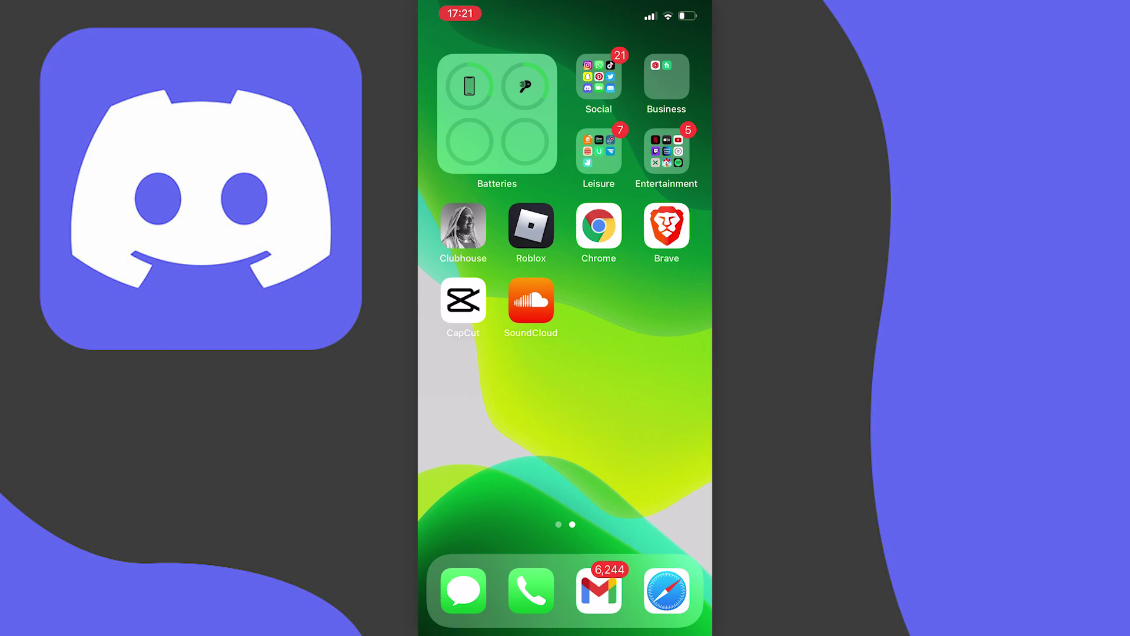
Load canary.discord.com in Safari's address bar.
{"action": "left_click", "coordinate": [666, 590]}
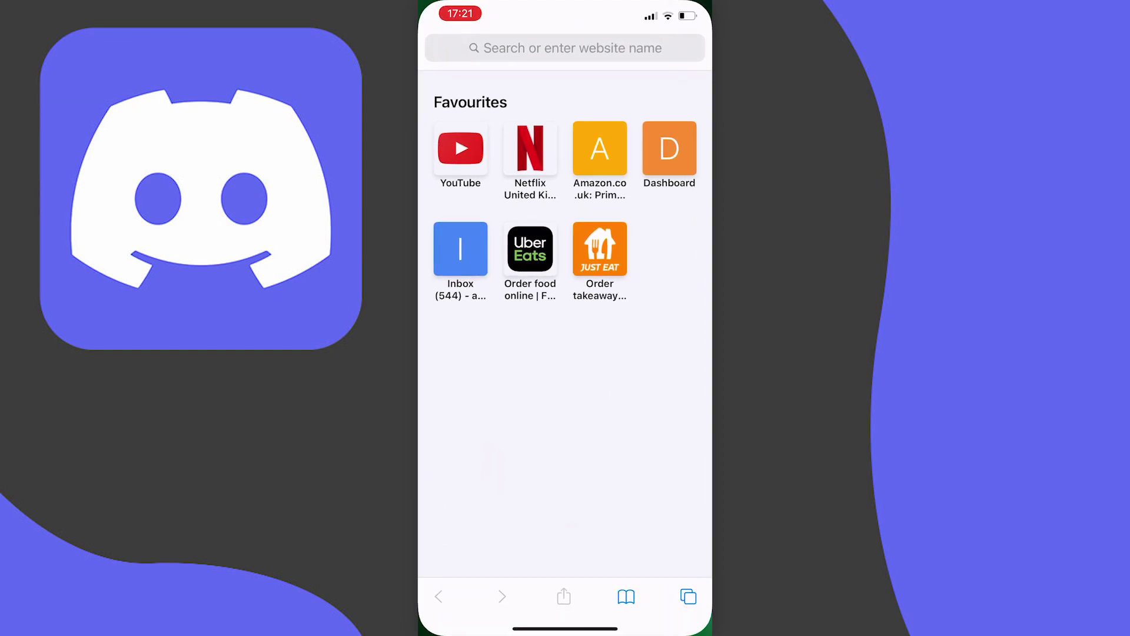
{"action": "left_click", "coordinate": [538, 48]}
{"action": "type", "text": "cana"}
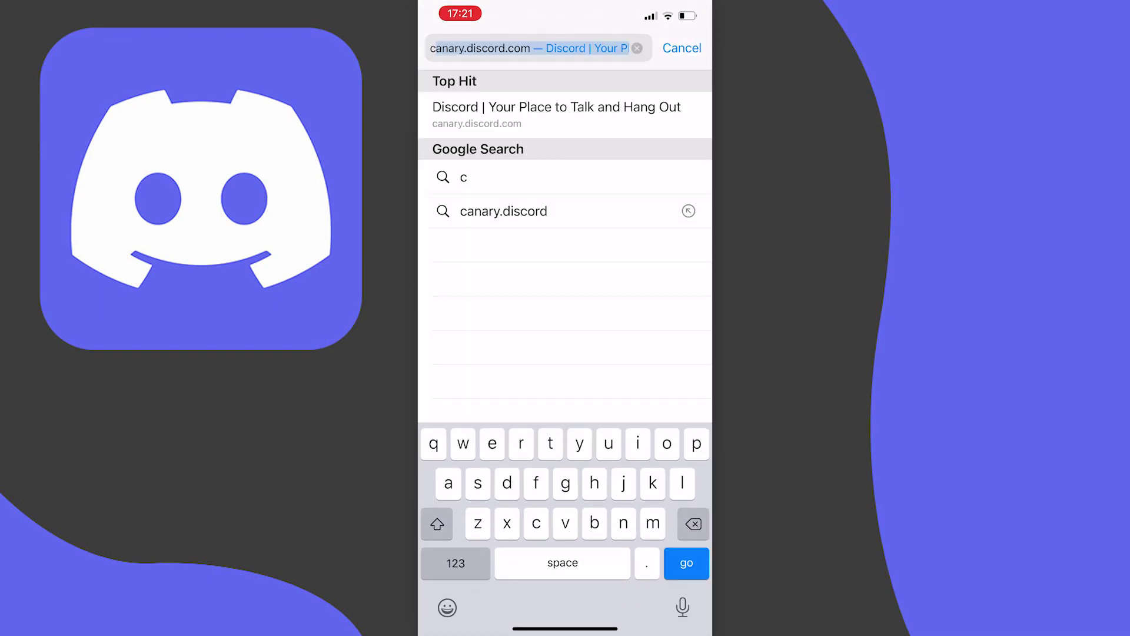
{"action": "key", "text": "Return"}
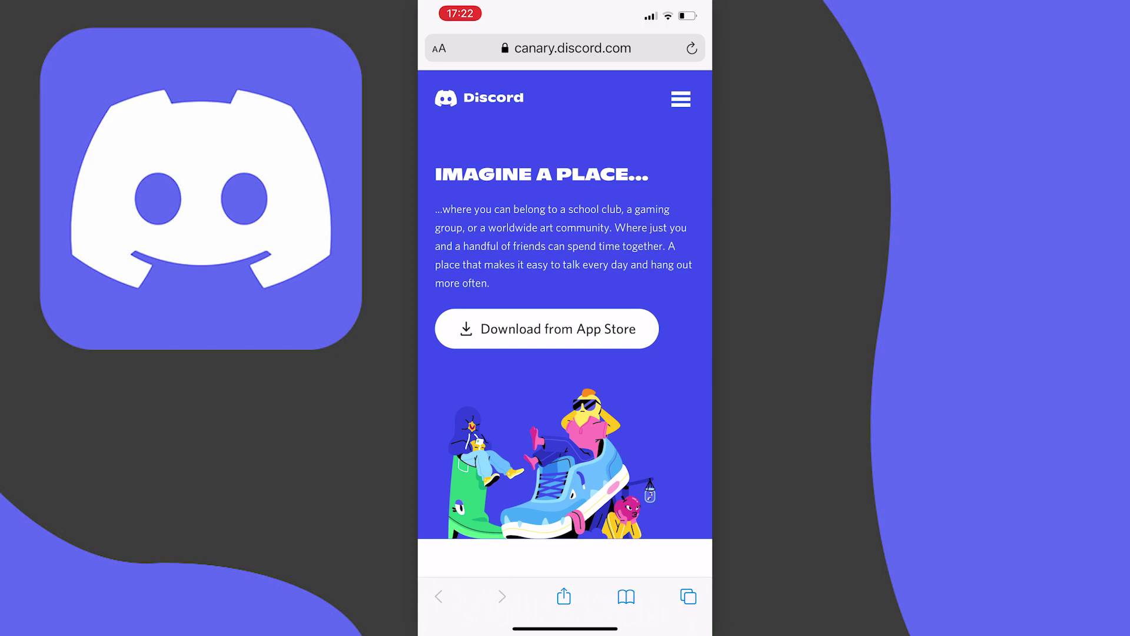
{"action": "left_click", "coordinate": [439, 48]}
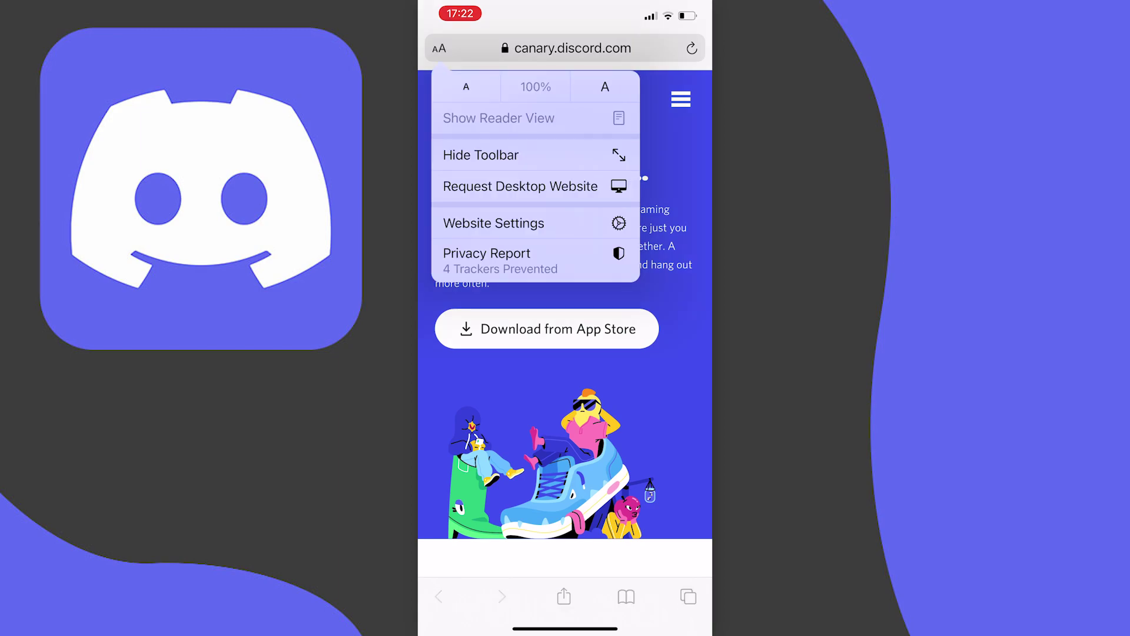
{"action": "left_click", "coordinate": [520, 185]}
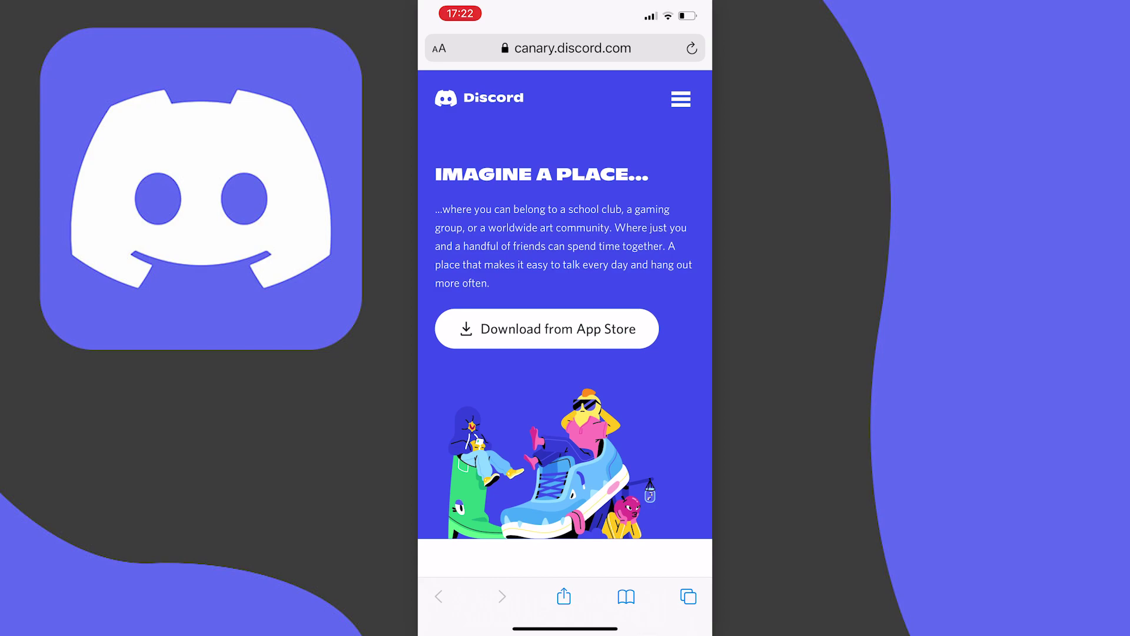
{"action": "left_click", "coordinate": [439, 48]}
{"action": "left_click", "coordinate": [439, 48]}
{"action": "left_click", "coordinate": [439, 48]}
Switch to Chrome's discord.com tab and reload it with Request Mobile Site.
{"action": "left_click_drag", "start_coordinate": [565, 628], "coordinate": [565, 412]}
{"action": "left_click", "coordinate": [459, 294]}
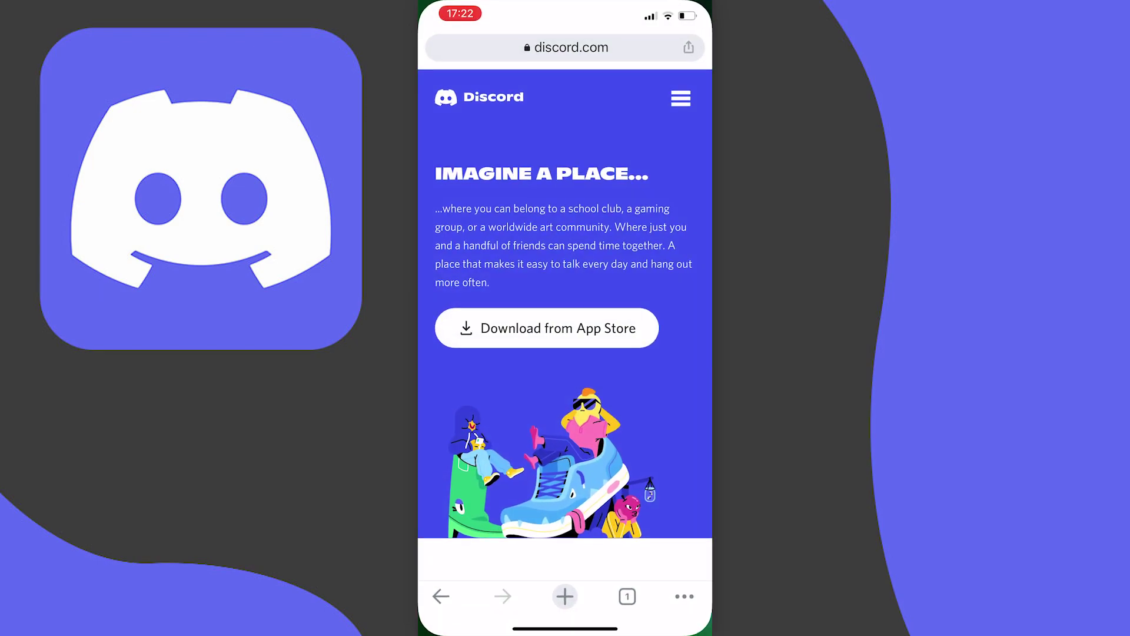
{"action": "left_click", "coordinate": [684, 597]}
{"action": "scroll", "coordinate": [624, 424], "scroll_direction": "down", "scroll_amount": 5}
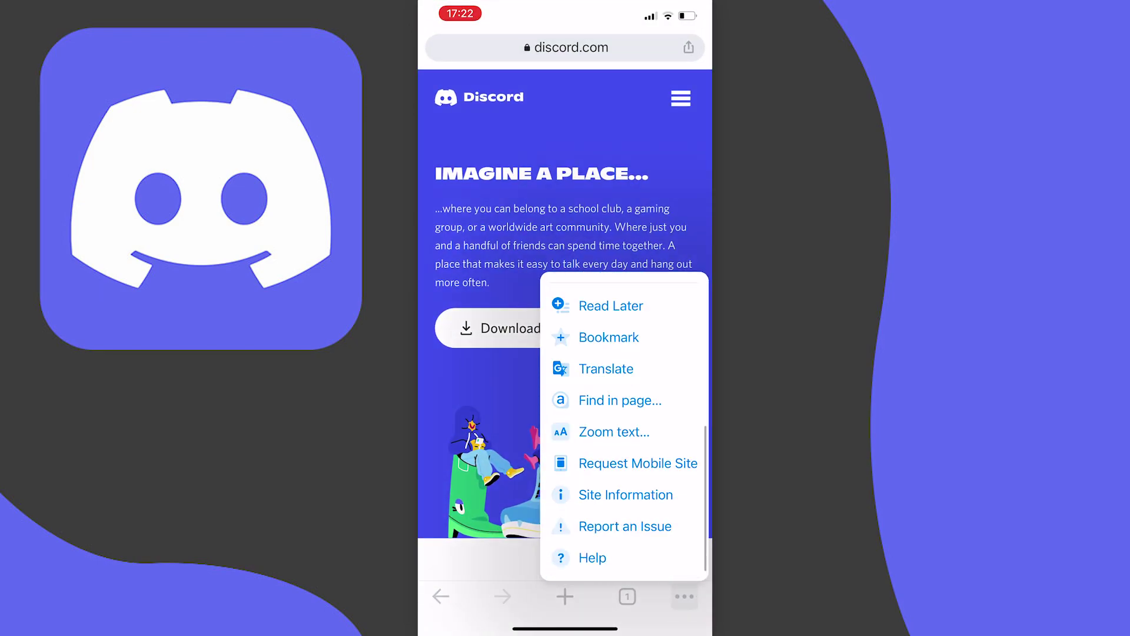
{"action": "left_click", "coordinate": [638, 465]}
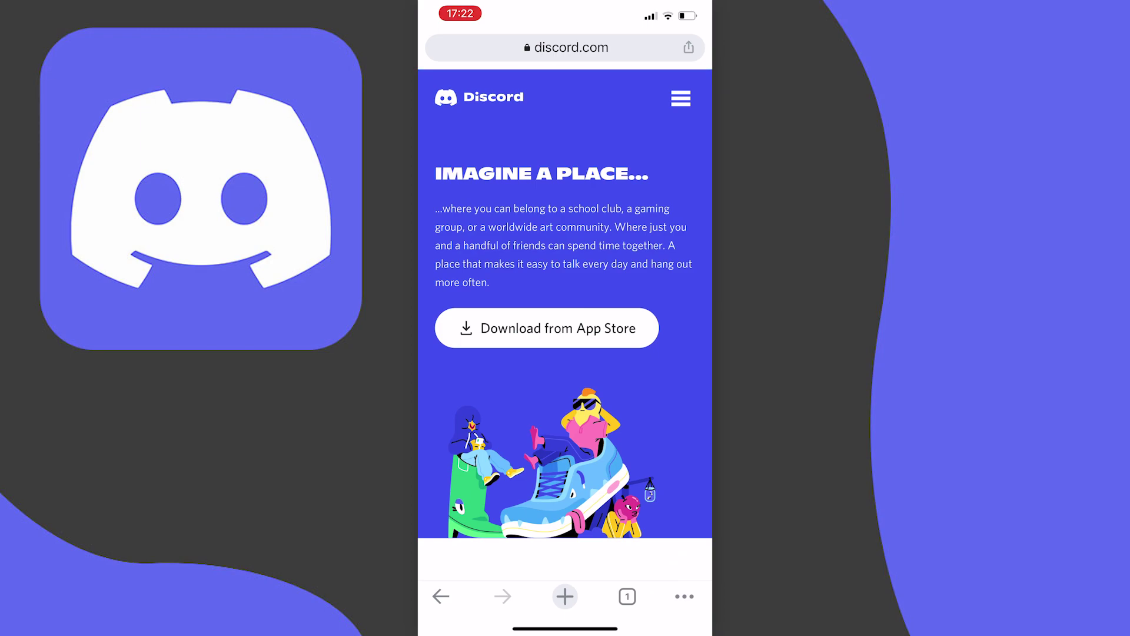
Close Chrome and launch the App Store from the phone-wide search.
{"action": "left_click_drag", "start_coordinate": [565, 628], "coordinate": [565, 412]}
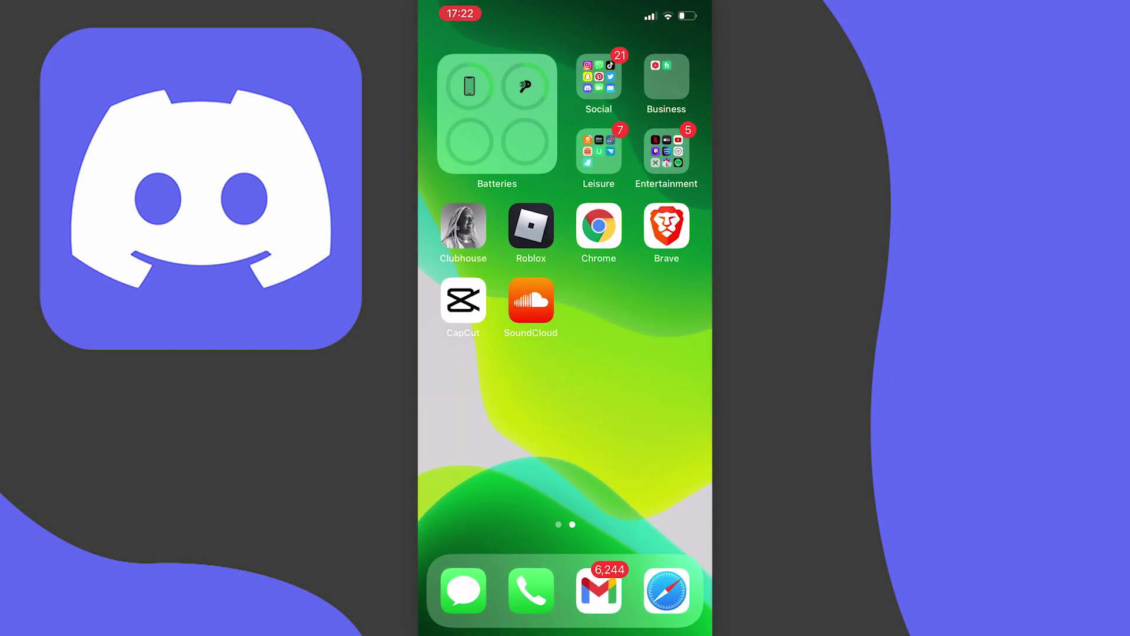
{"action": "left_click_drag", "start_coordinate": [565, 353], "coordinate": [565, 471]}
{"action": "type", "text": "app"}
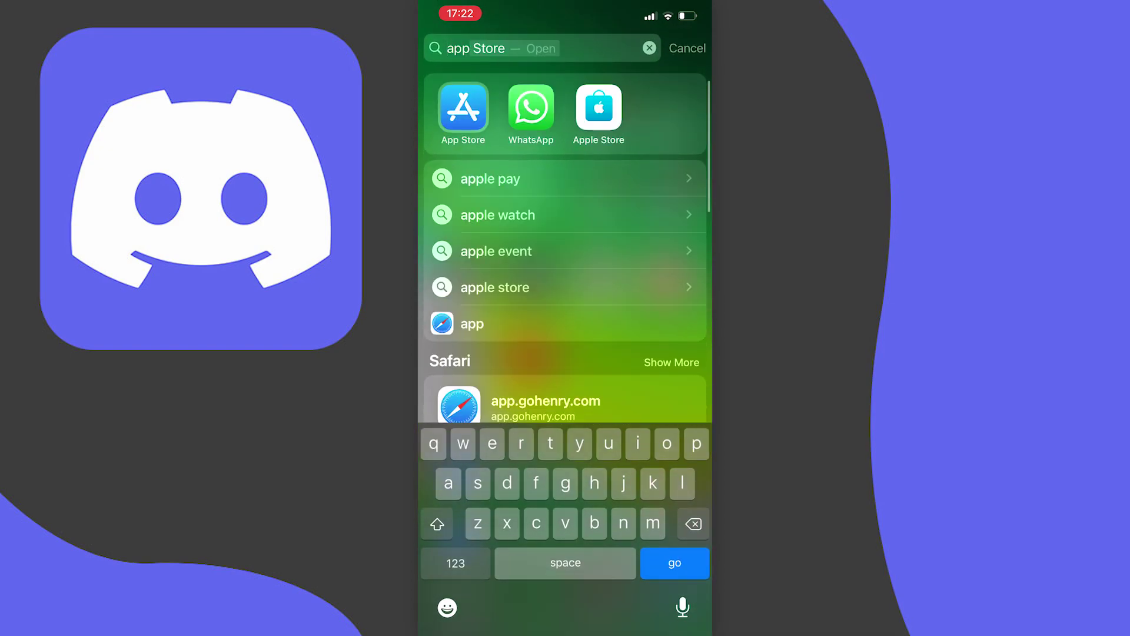
{"action": "key", "text": "Return"}
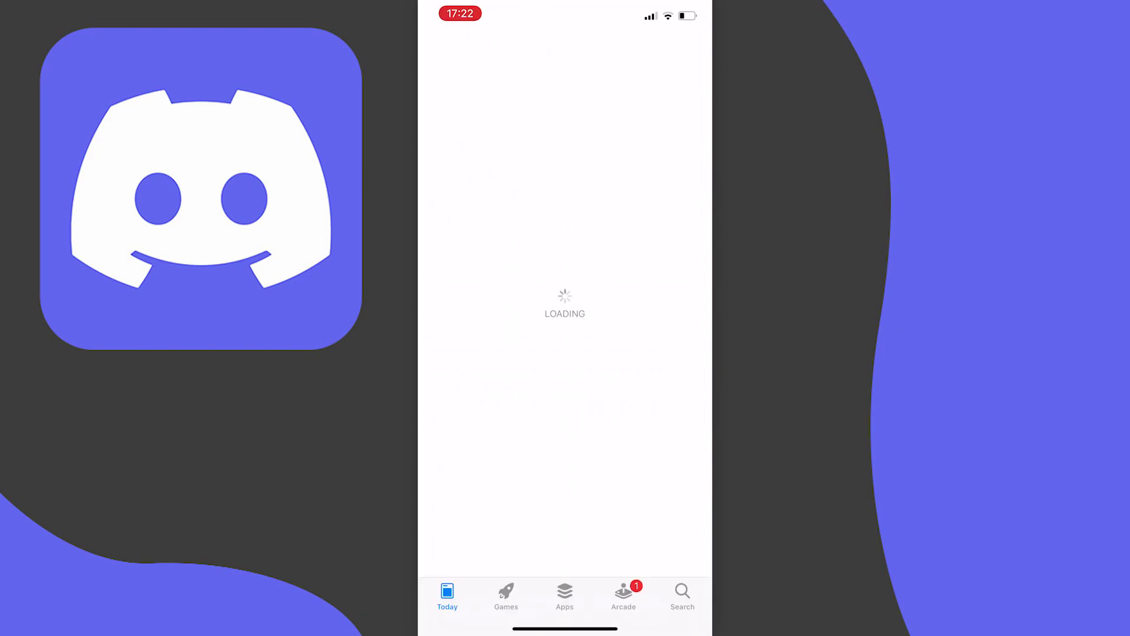
Search the App Store for 'brave' and open Brave Private Web Browser VPN.
{"action": "left_click", "coordinate": [682, 594]}
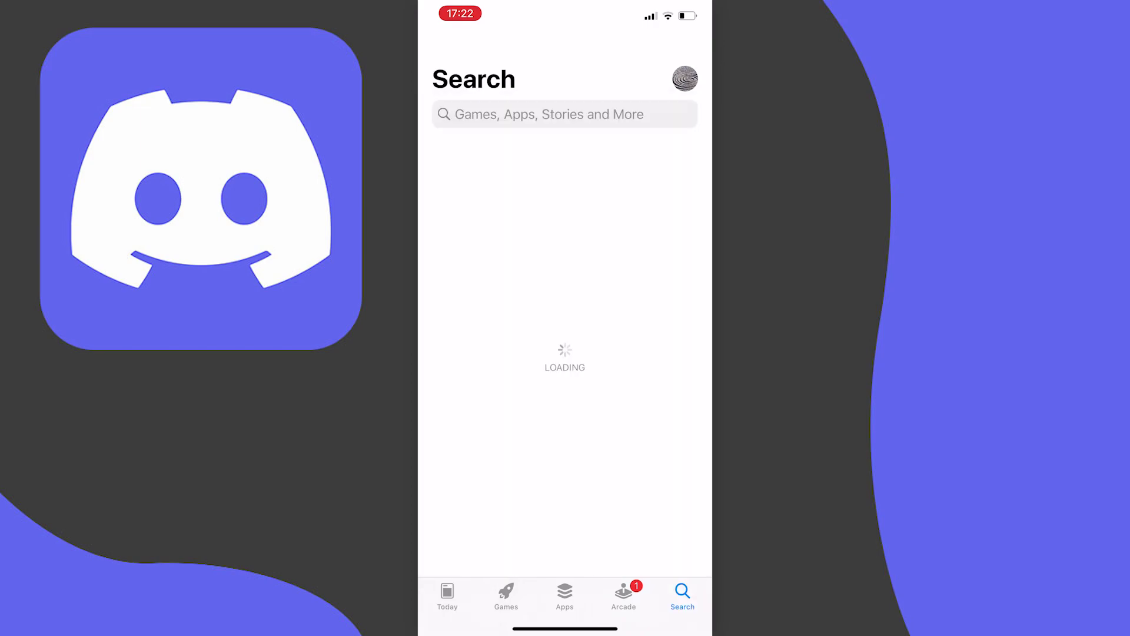
{"action": "left_click", "coordinate": [555, 114]}
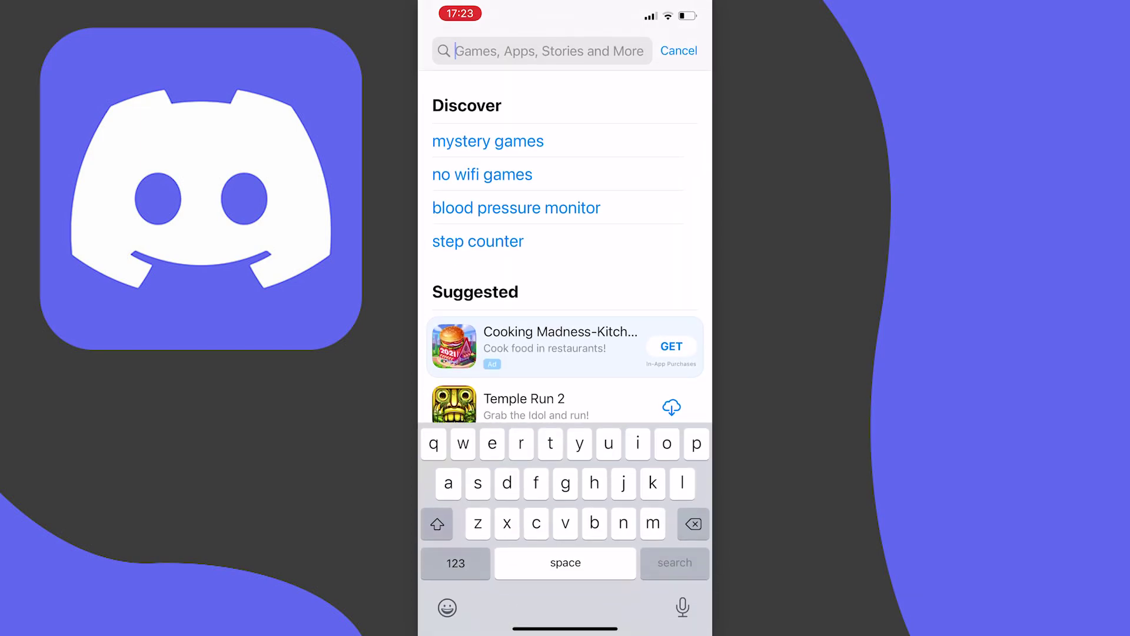
{"action": "type", "text": "brave"}
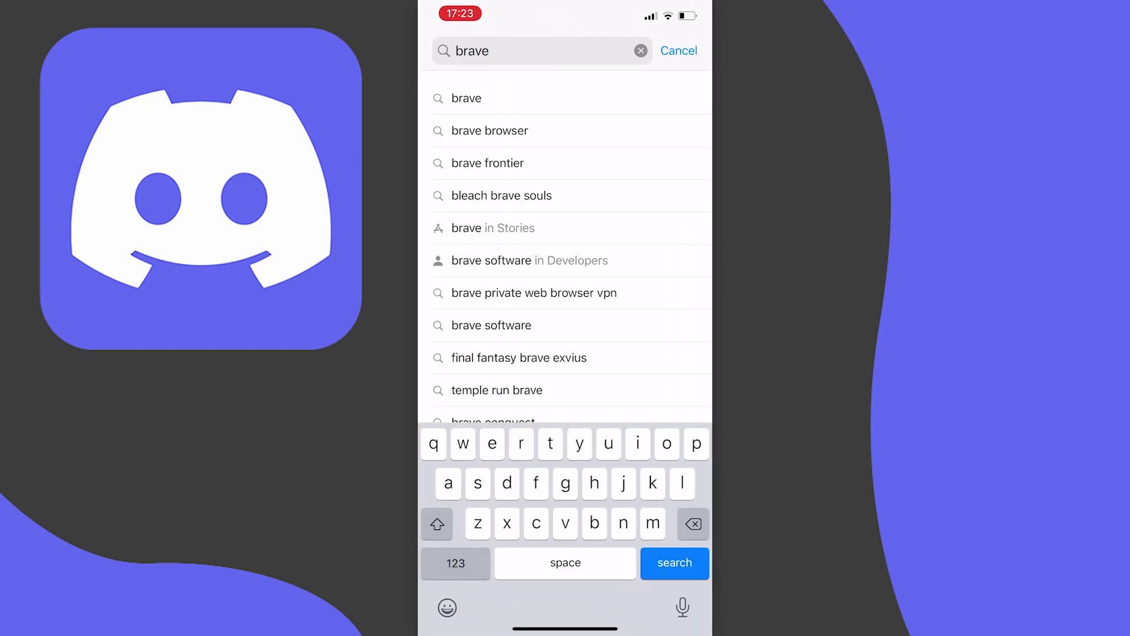
{"action": "key", "text": "Return"}
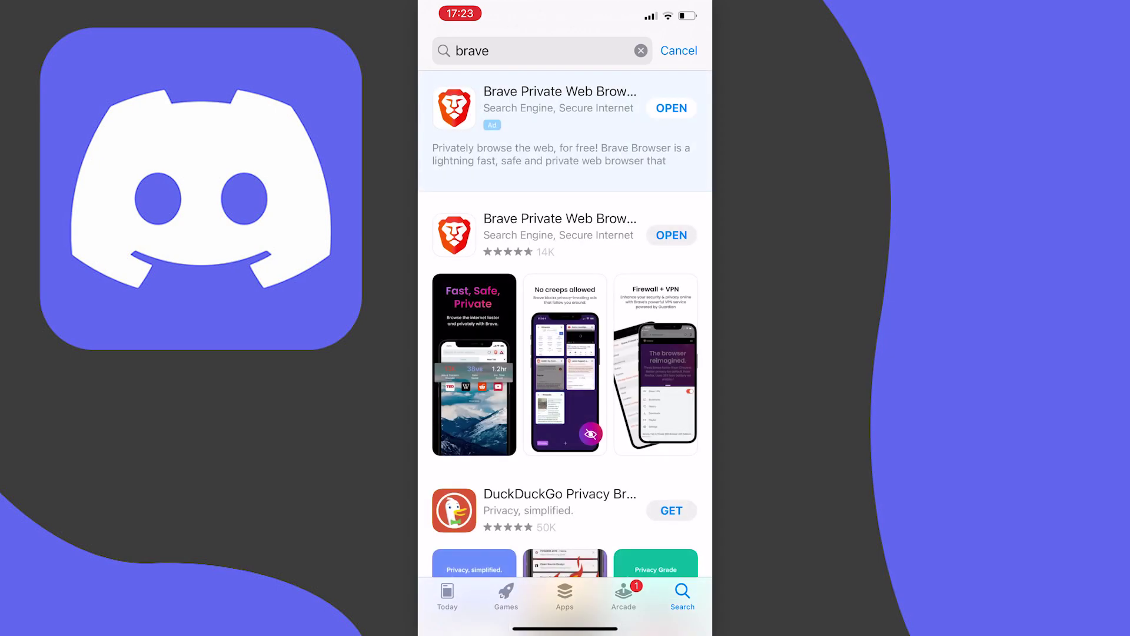
{"action": "left_click", "coordinate": [559, 226]}
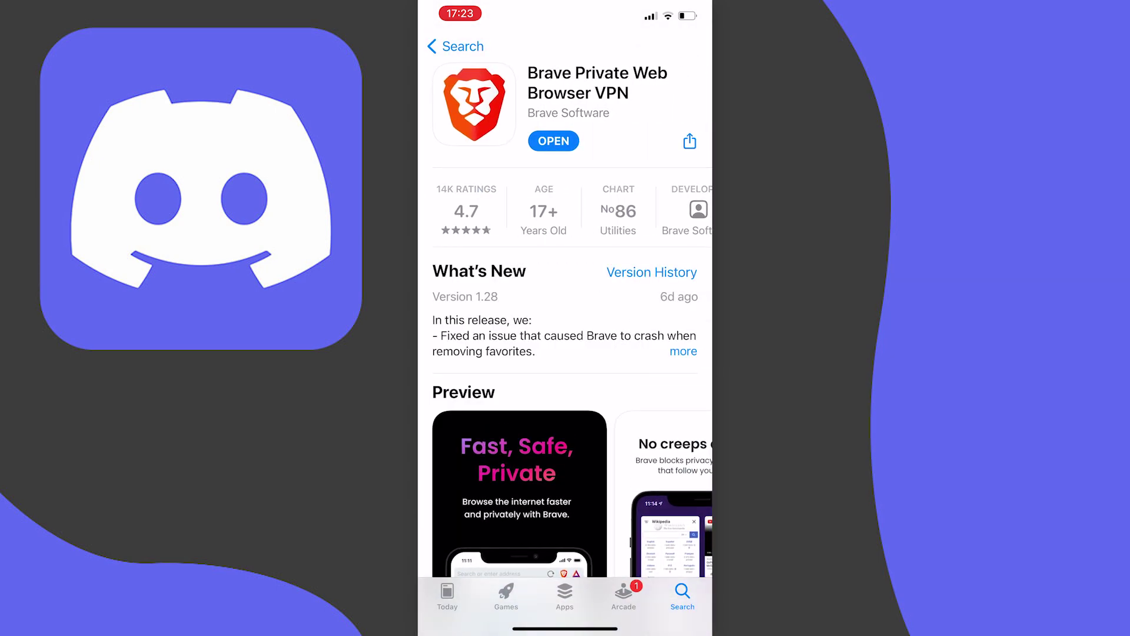
{"action": "left_click", "coordinate": [554, 141]}
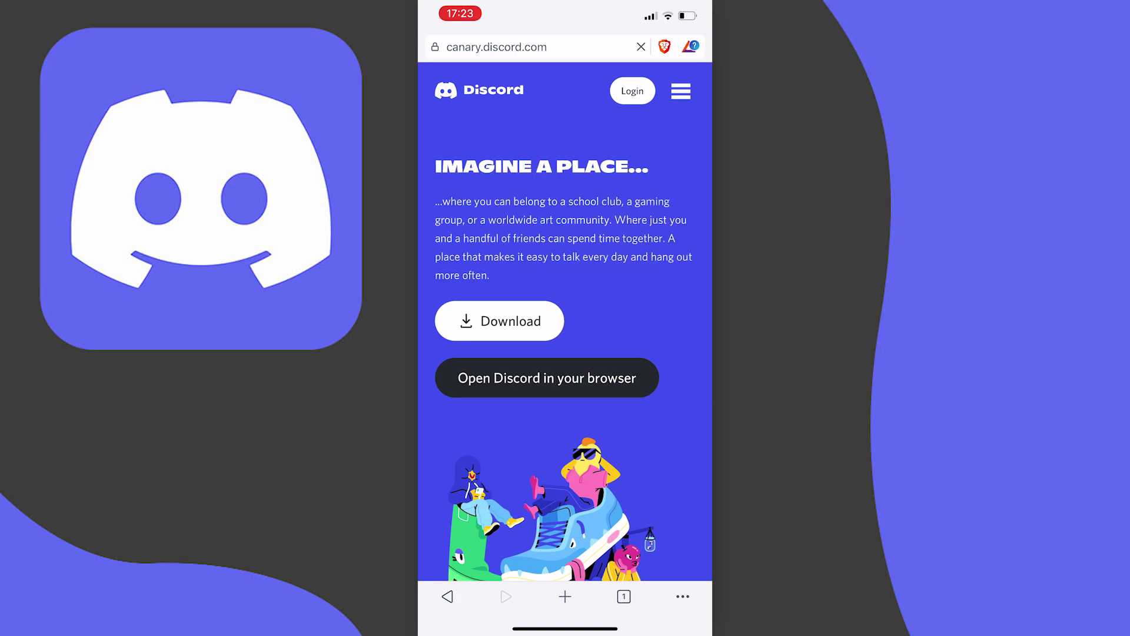
Request the desktop canary.discord.com site, then go to Login and select the Email or Phone Number field.
{"action": "left_click", "coordinate": [682, 596]}
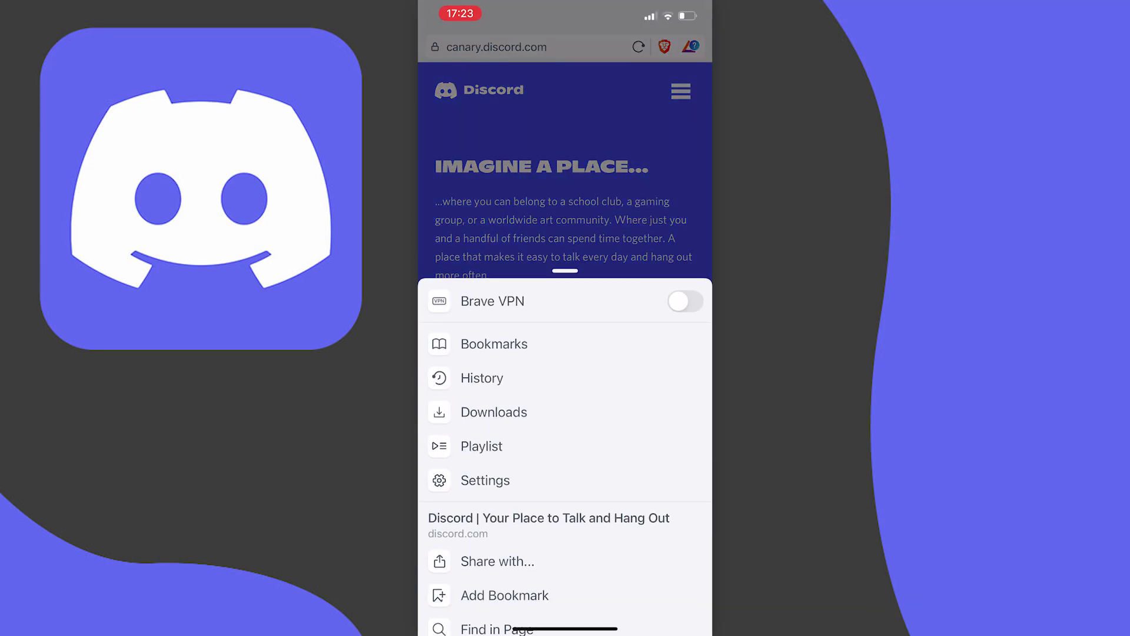
{"action": "left_click_drag", "start_coordinate": [497, 560], "coordinate": [497, 336]}
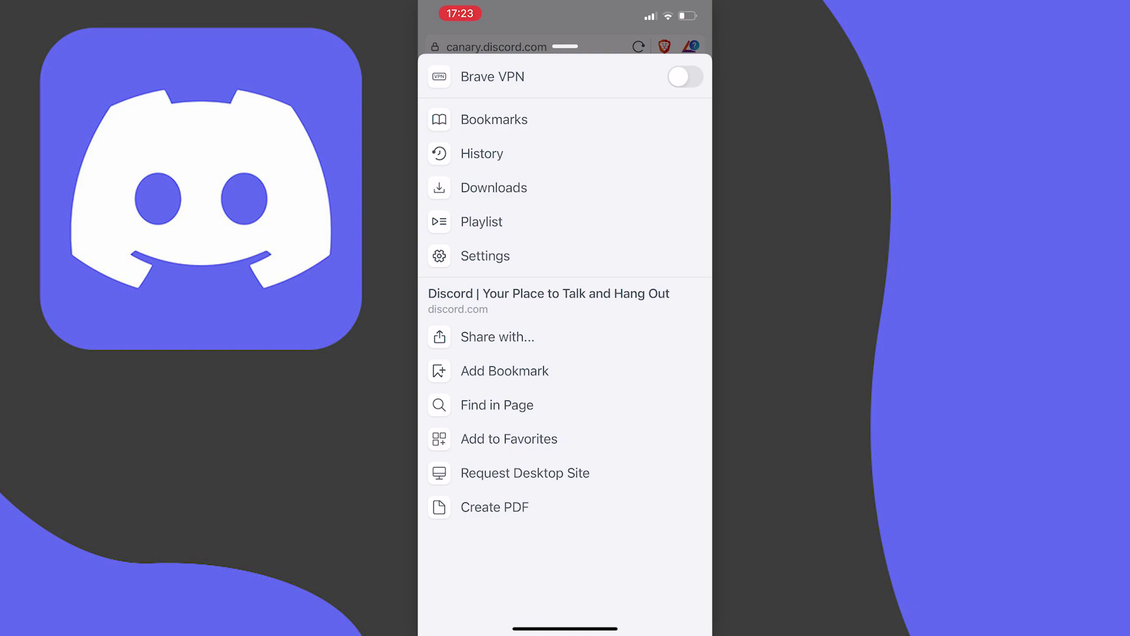
{"action": "left_click", "coordinate": [525, 472]}
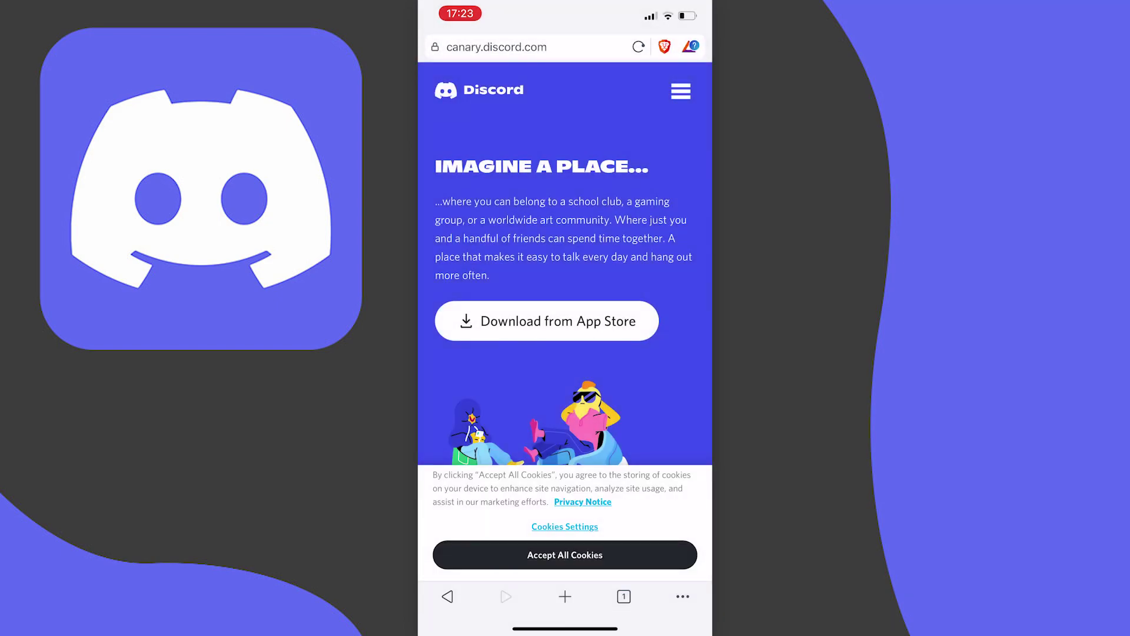
{"action": "left_click", "coordinate": [632, 91]}
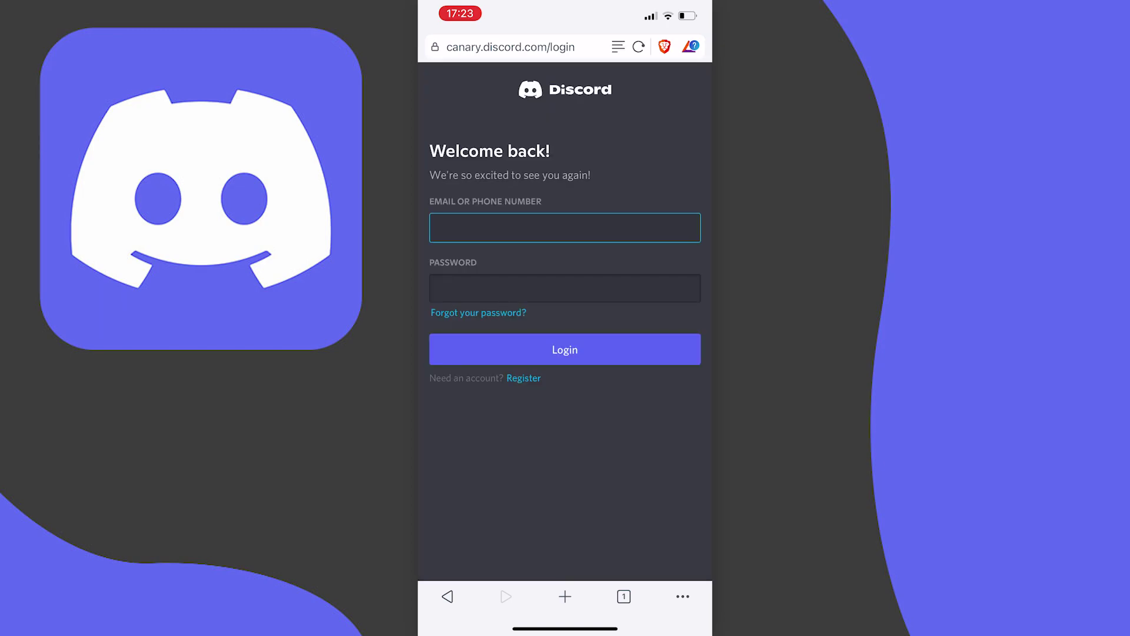
{"action": "left_click", "coordinate": [565, 227]}
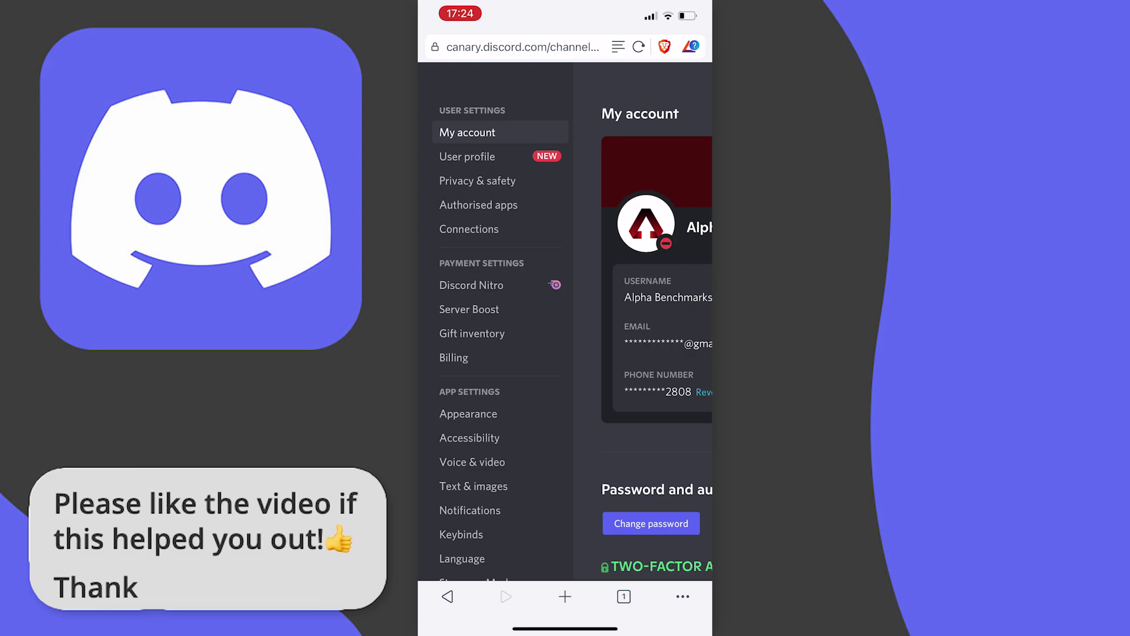
In User profile, delete the About Me text 'What you want', leaving it empty.
{"action": "left_click", "coordinate": [466, 156]}
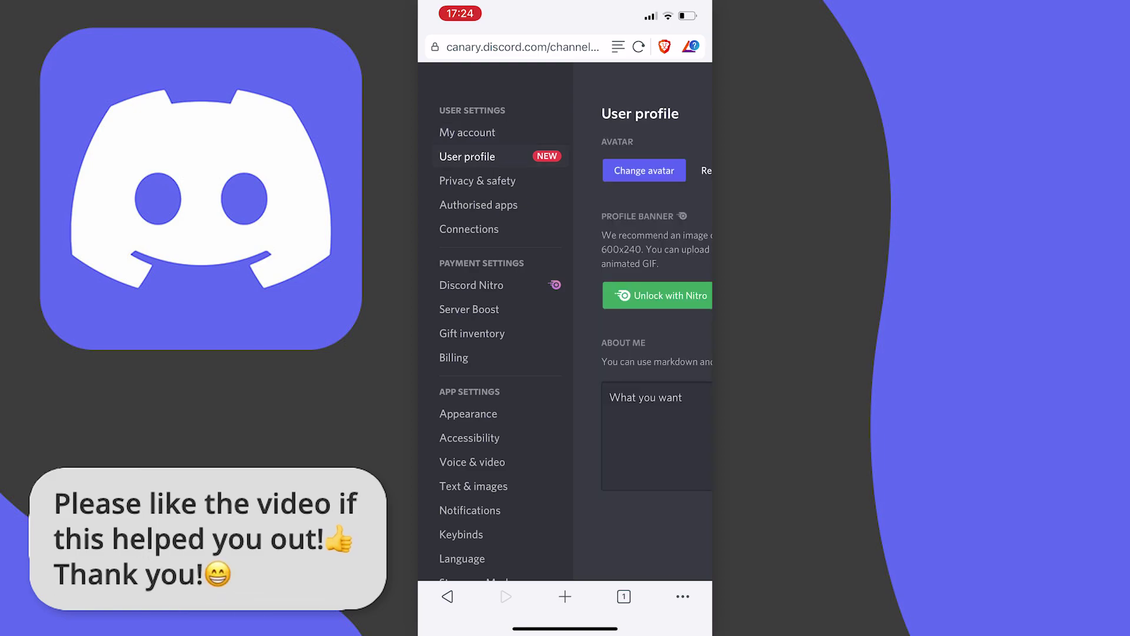
{"action": "left_click", "coordinate": [468, 413]}
{"action": "left_click", "coordinate": [683, 398]}
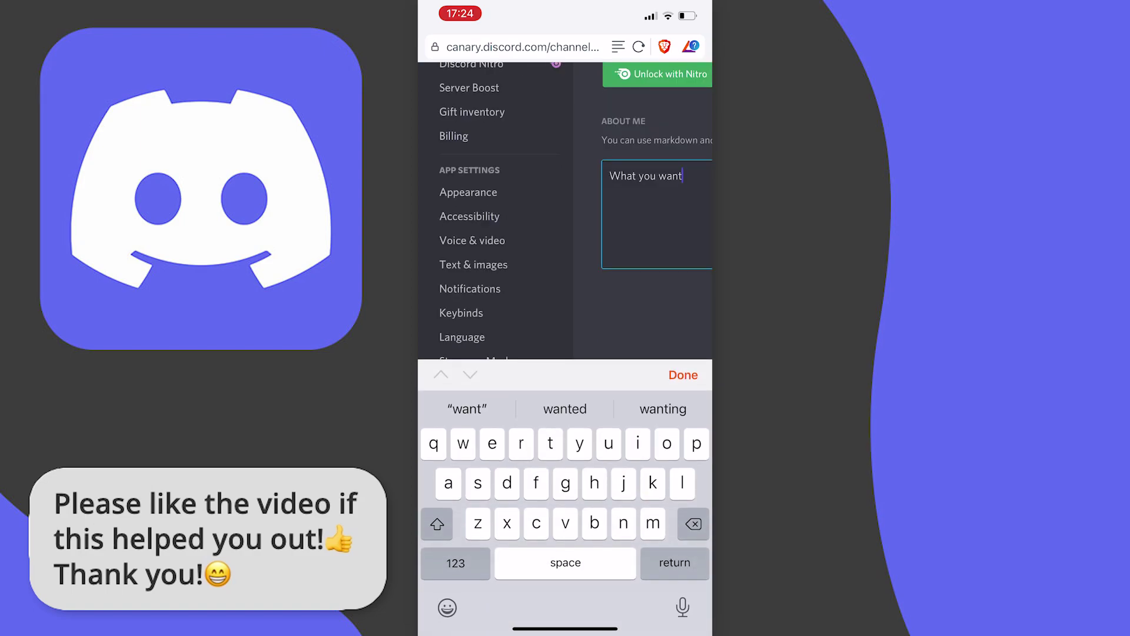
{"action": "key", "text": "BackSpace"}
{"action": "key", "text": "BackSpace"}
{"action": "key", "text": "BackSpace"}
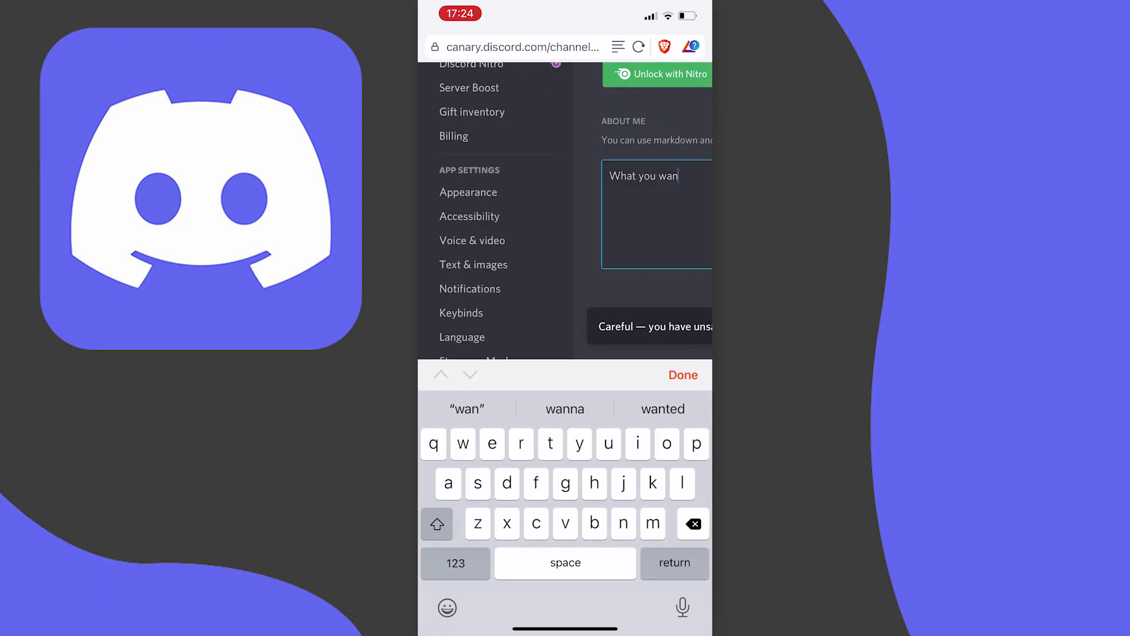
{"action": "key", "text": "BackSpace"}
{"action": "key", "text": "BackSpace"}
{"action": "key", "text": "BackSpace"}
{"action": "left_click", "coordinate": [683, 375]}
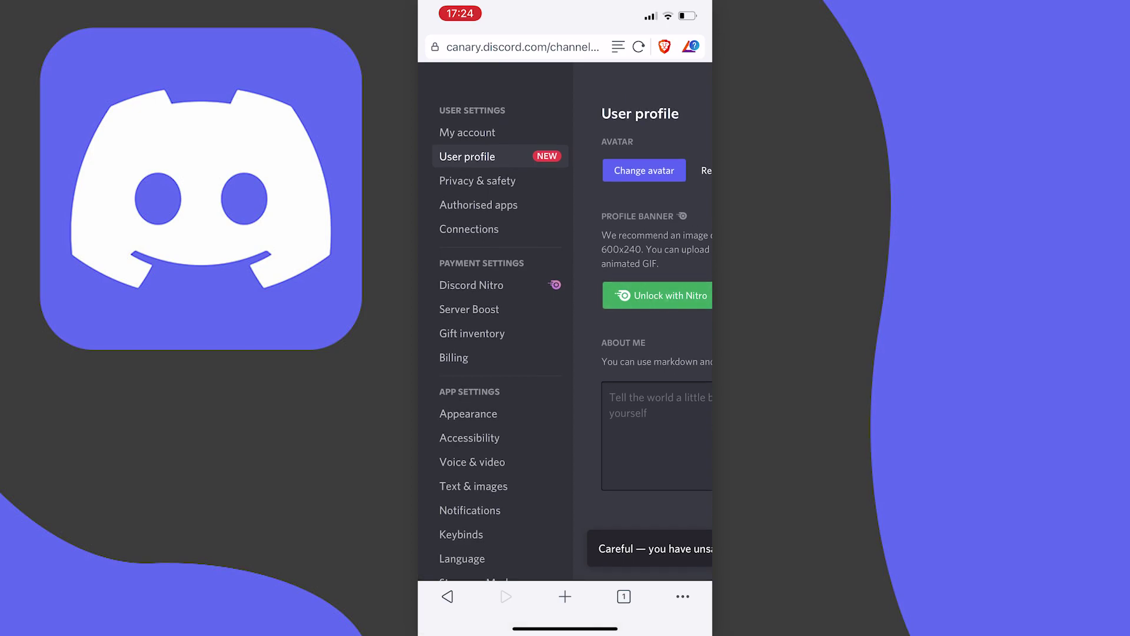
{"action": "scroll", "coordinate": [557, 410], "scroll_direction": "down", "scroll_amount": 5}
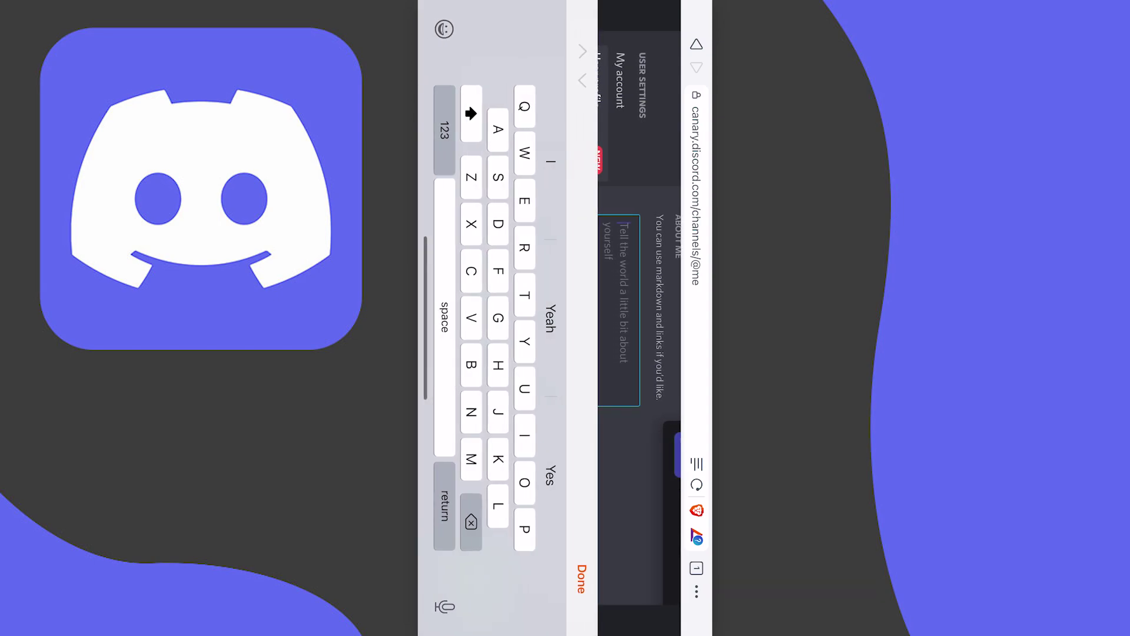
Enter 'Anything' as the About Me and check it in the profile preview.
{"action": "type", "text": "Anything"}
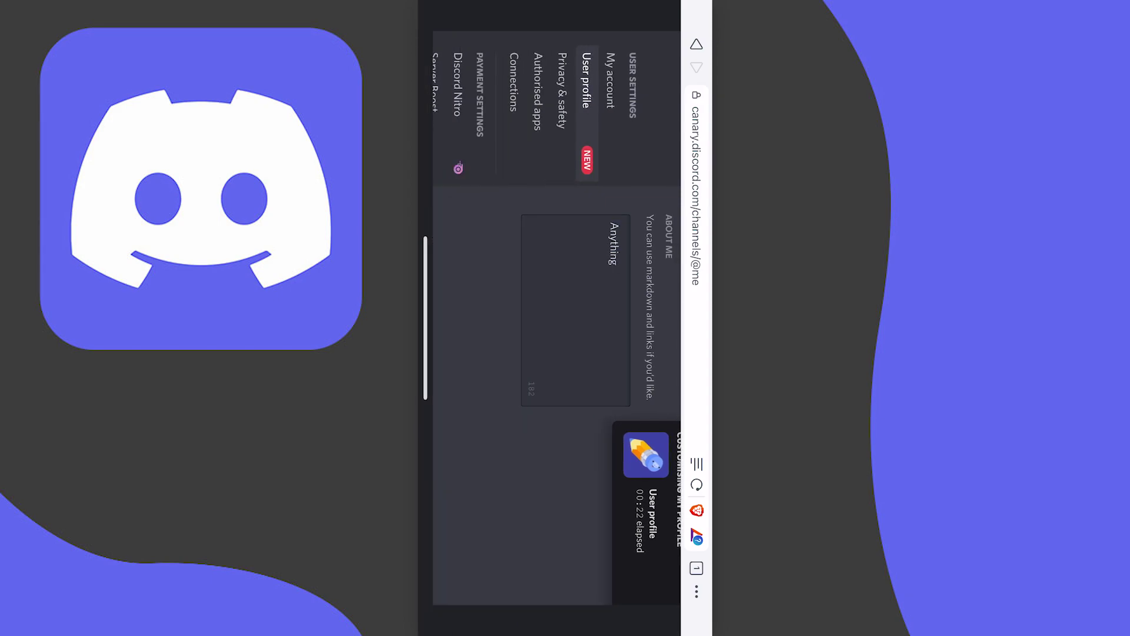
{"action": "scroll", "coordinate": [557, 410], "scroll_direction": "up", "scroll_amount": 5}
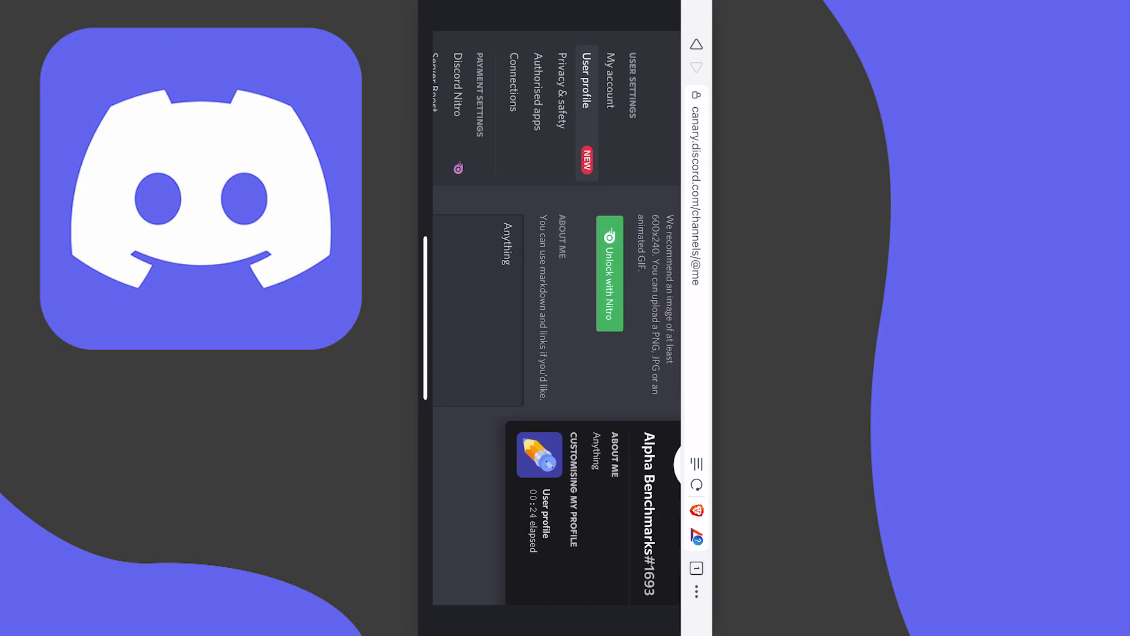